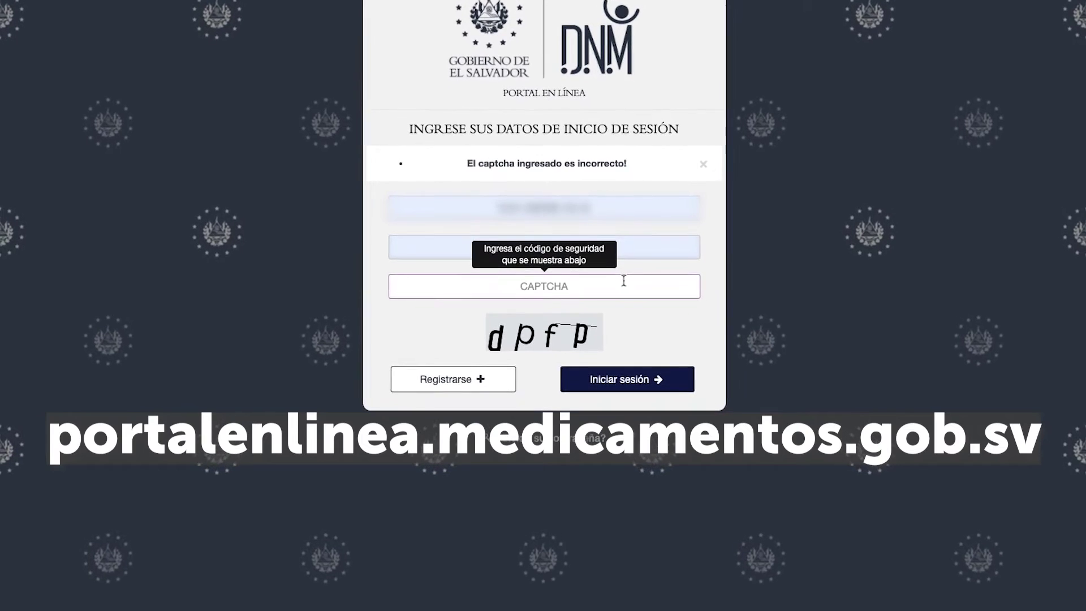
Enter the captcha security code and sign in to the portal
text(fp)
click(656, 404)
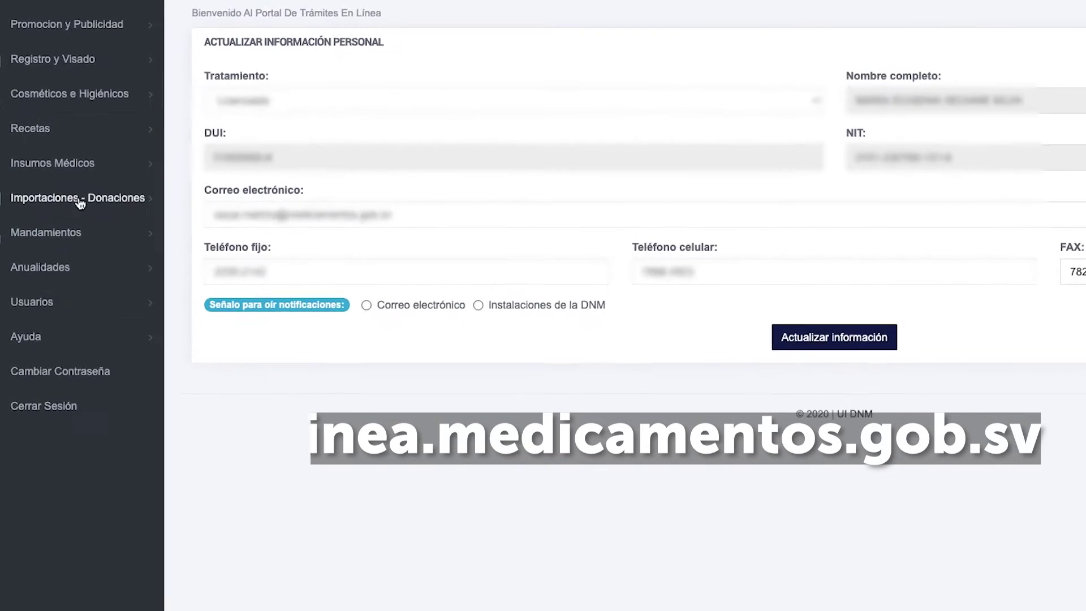
Start a new Importaciones - Donaciones request with procedure type No comercialización and continue to the personal data step
click(43, 199)
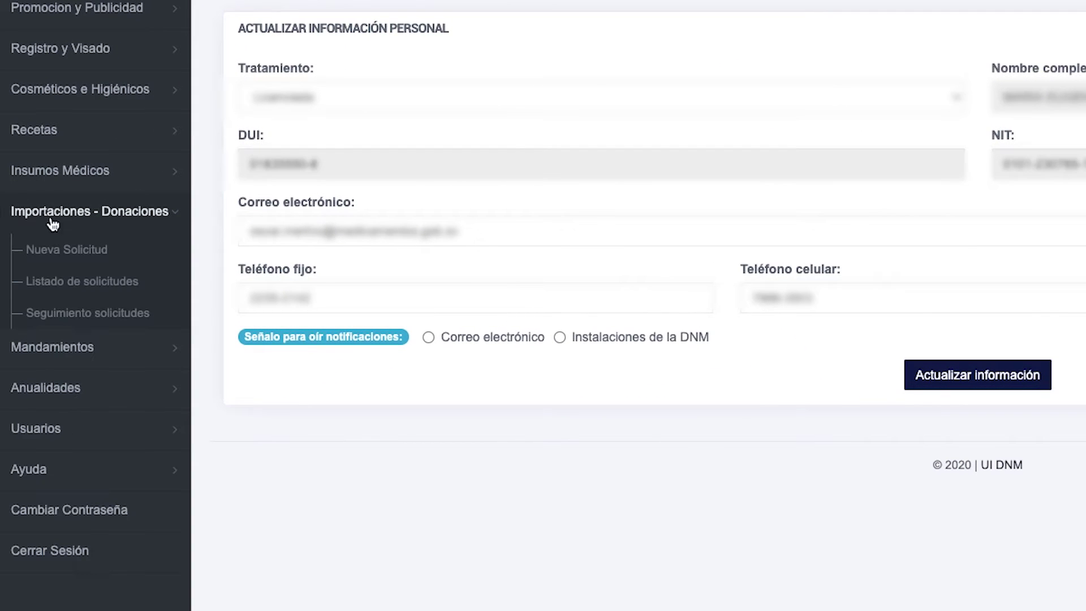
click(66, 253)
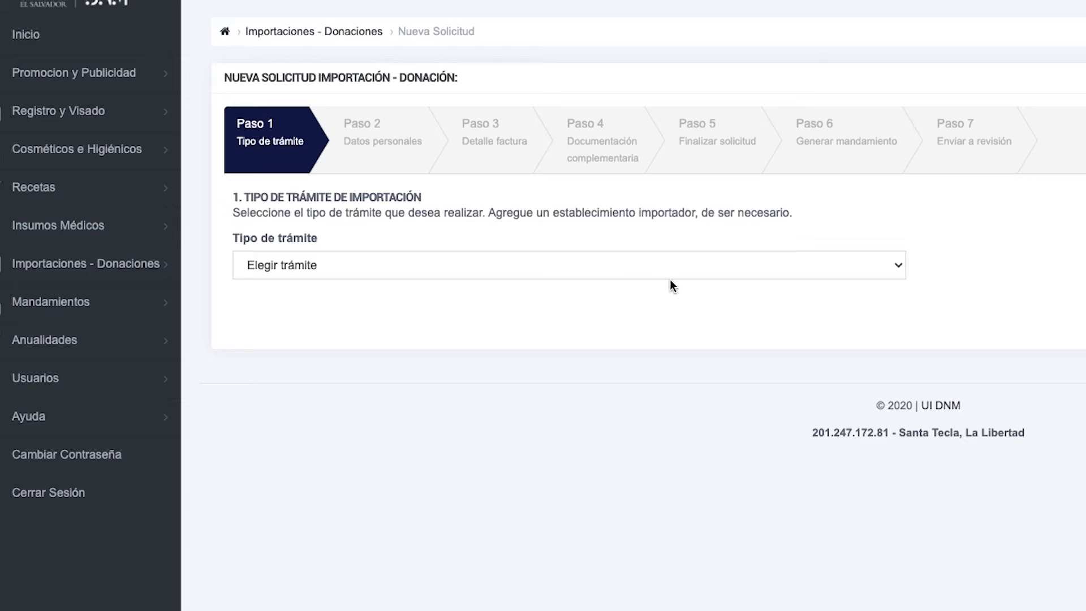
click(900, 267)
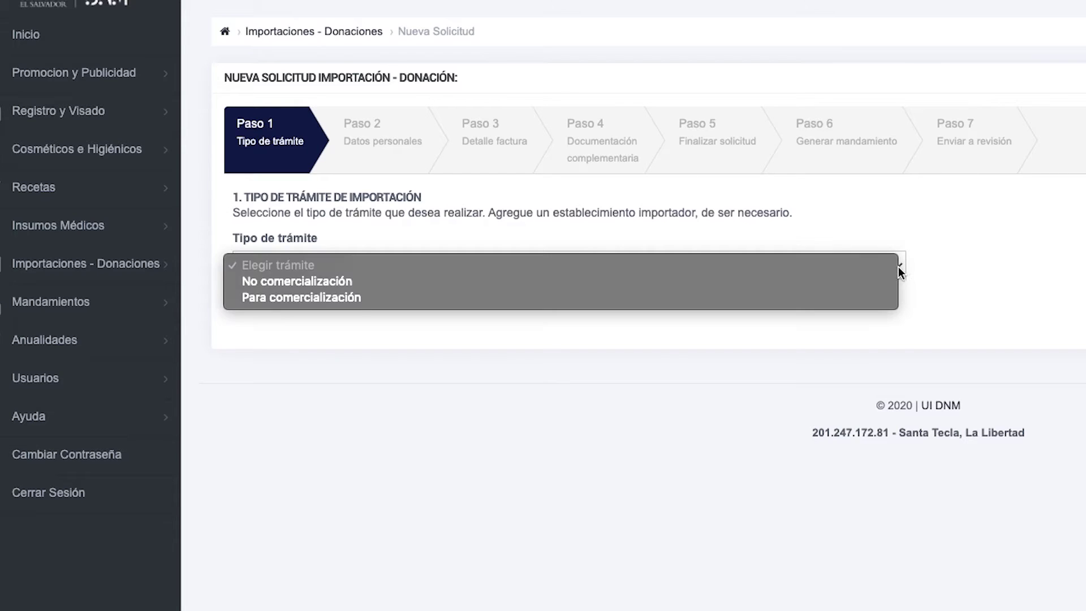
click(320, 284)
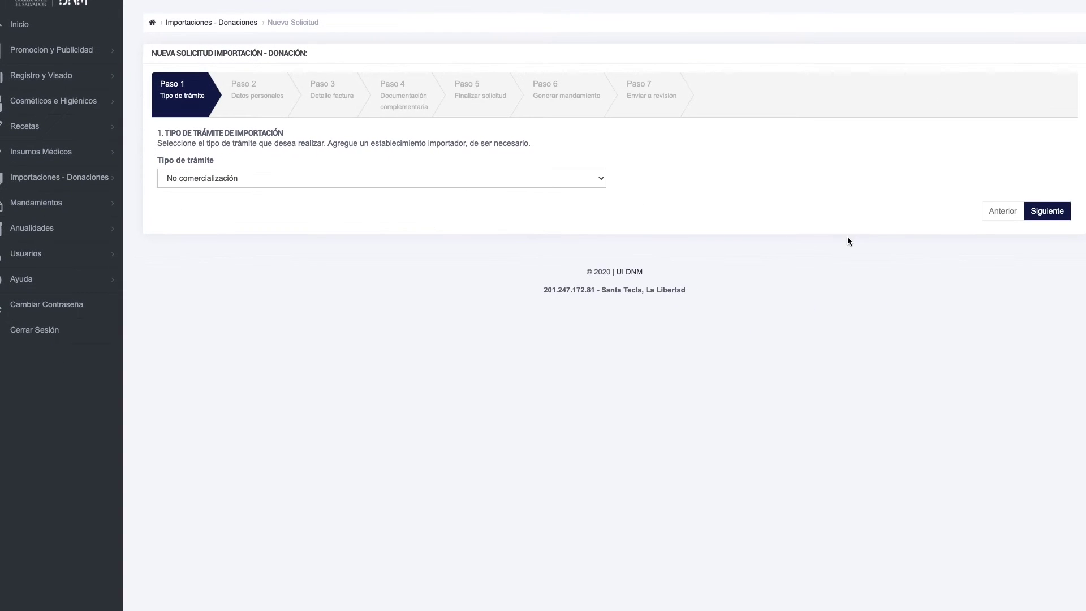
click(1056, 215)
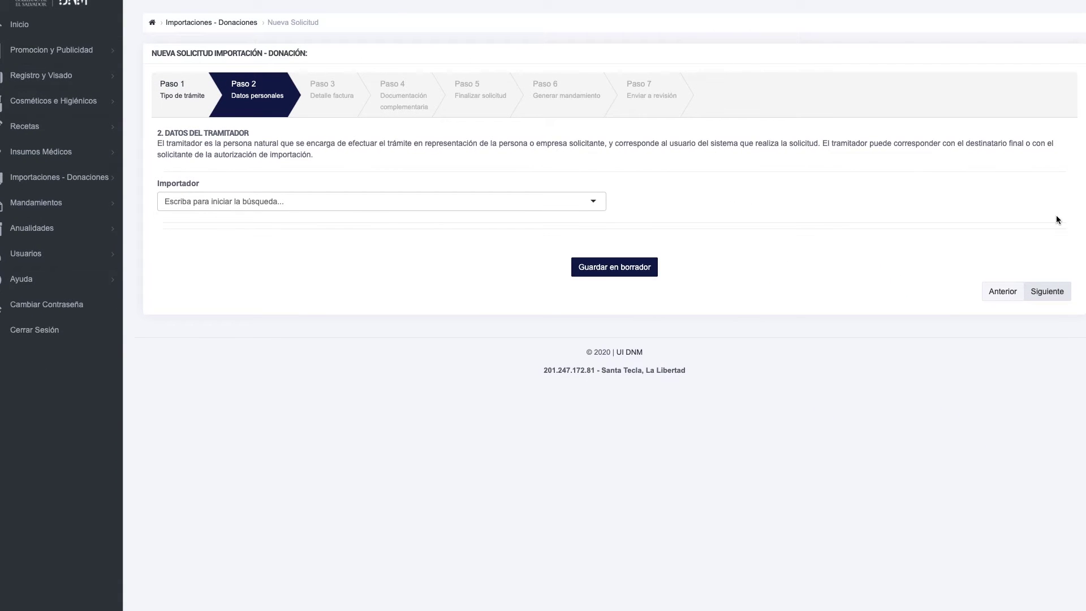
Find DROGUERIA VIDES by its establishment code and choose it as the importer
key(Tab)
text(e01)
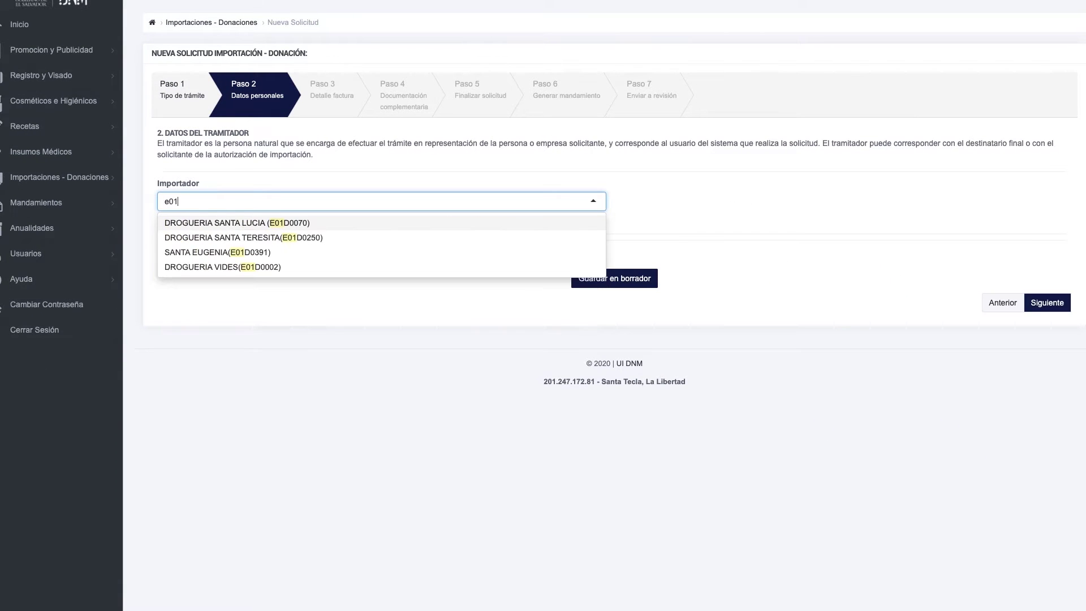
text(d00)
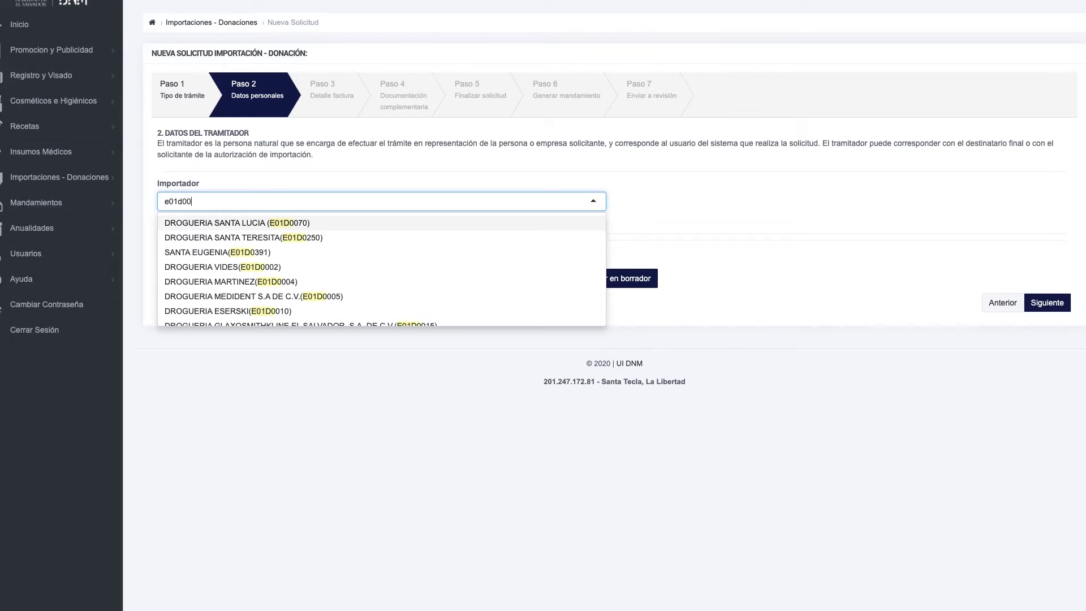
text(02)
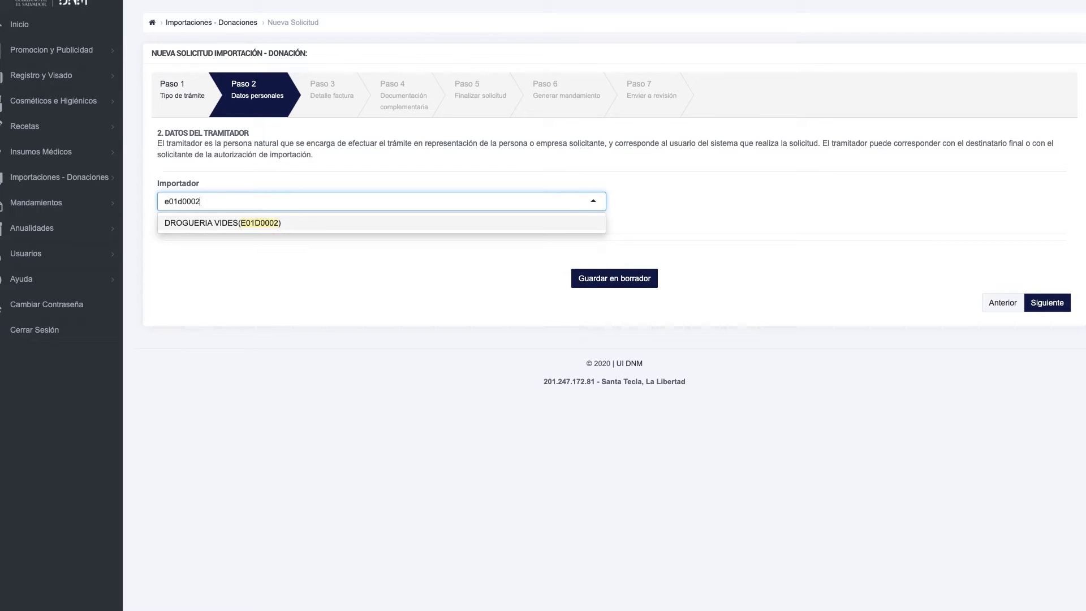
click(219, 226)
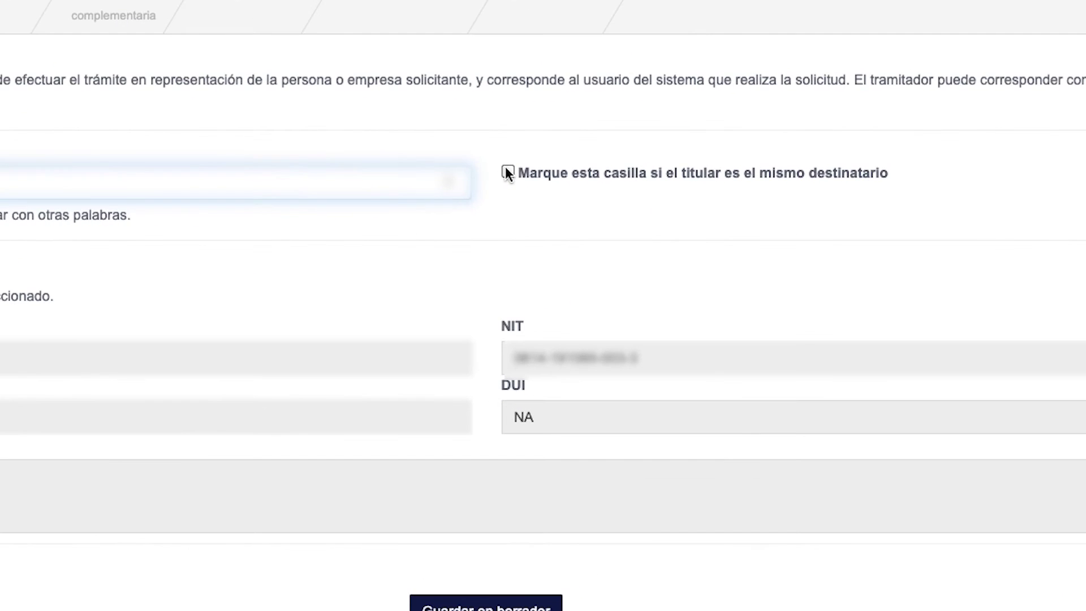
Mark the holder as being the same as the recipient and save the request as a draft
click(593, 188)
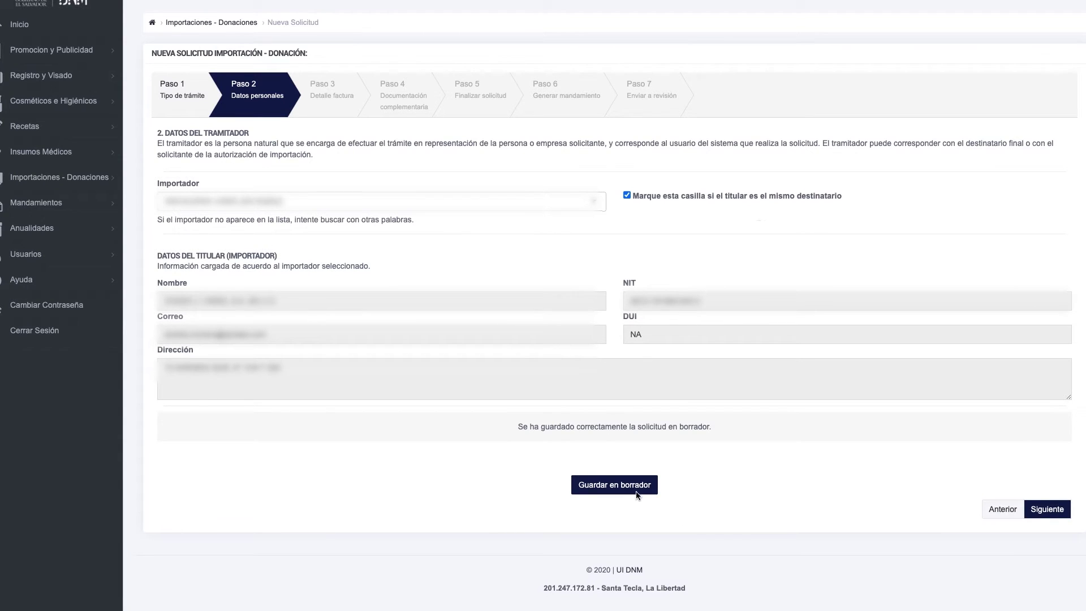
click(623, 486)
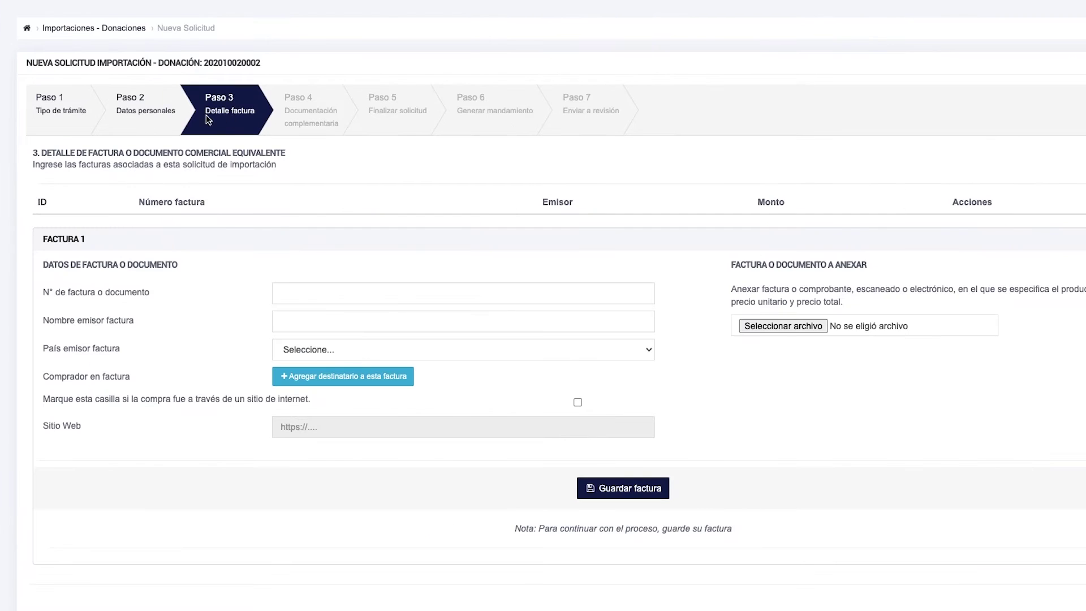
Fill in invoice number yx001, issuer Industries West Ceo. and issuing country ESTADOS UNIDOS DE AMÉRICA
click(349, 294)
text(yx001)
click(353, 322)
text(Industries West)
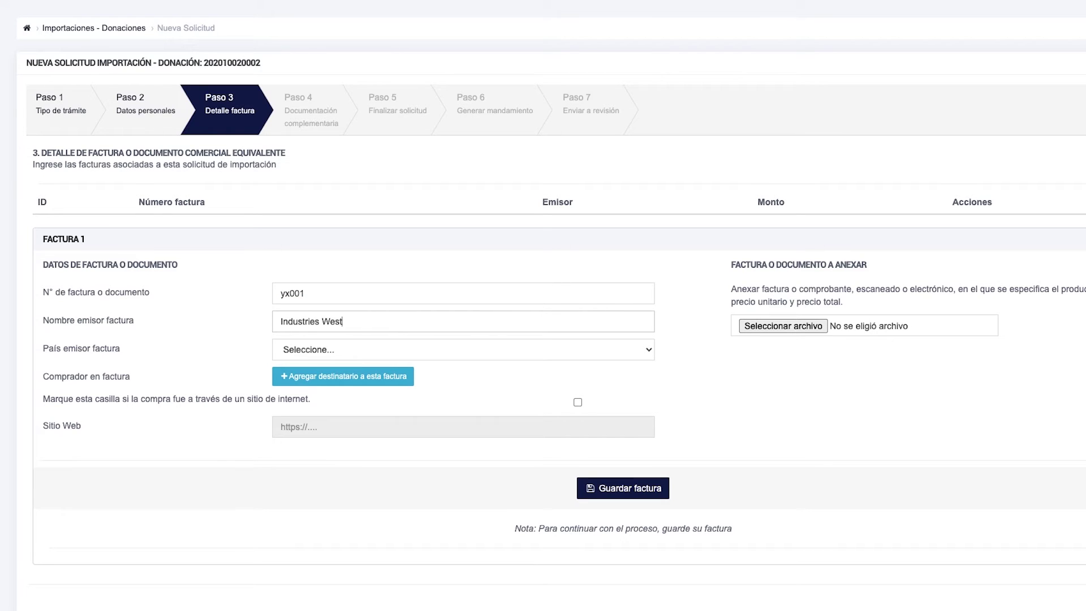
text( Co.)
click(609, 350)
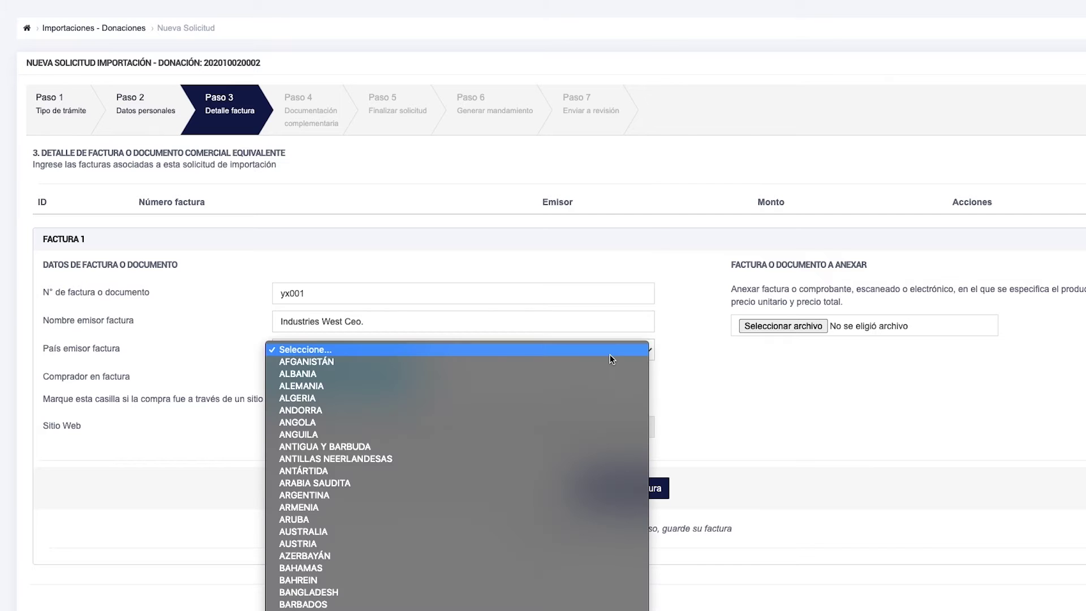
scroll(510, 537, down, 5)
click(373, 571)
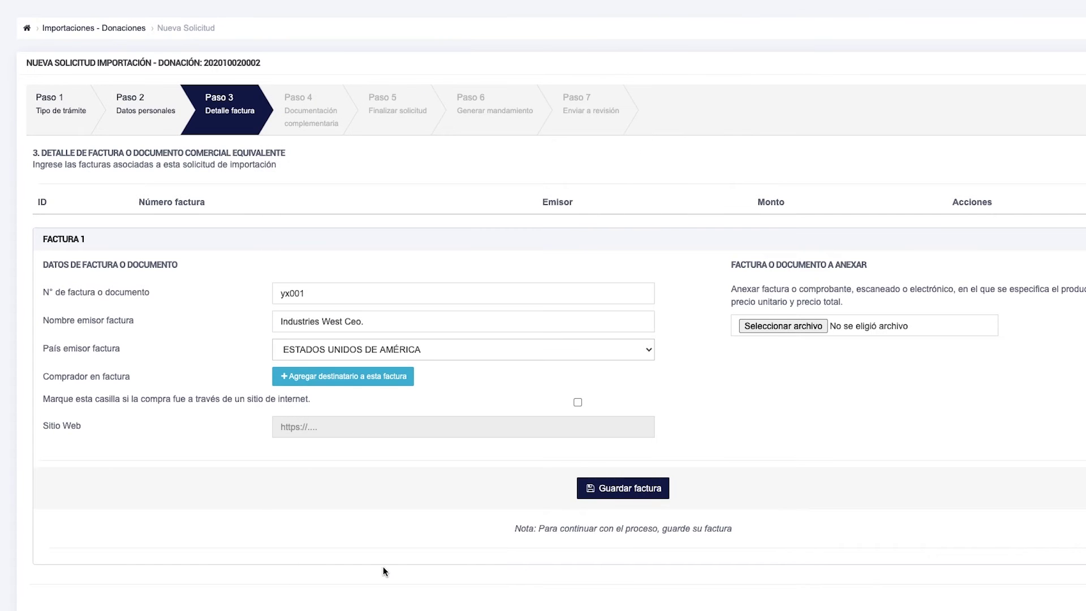
Open the recipient data form for the invoice and look at its person type options
click(382, 378)
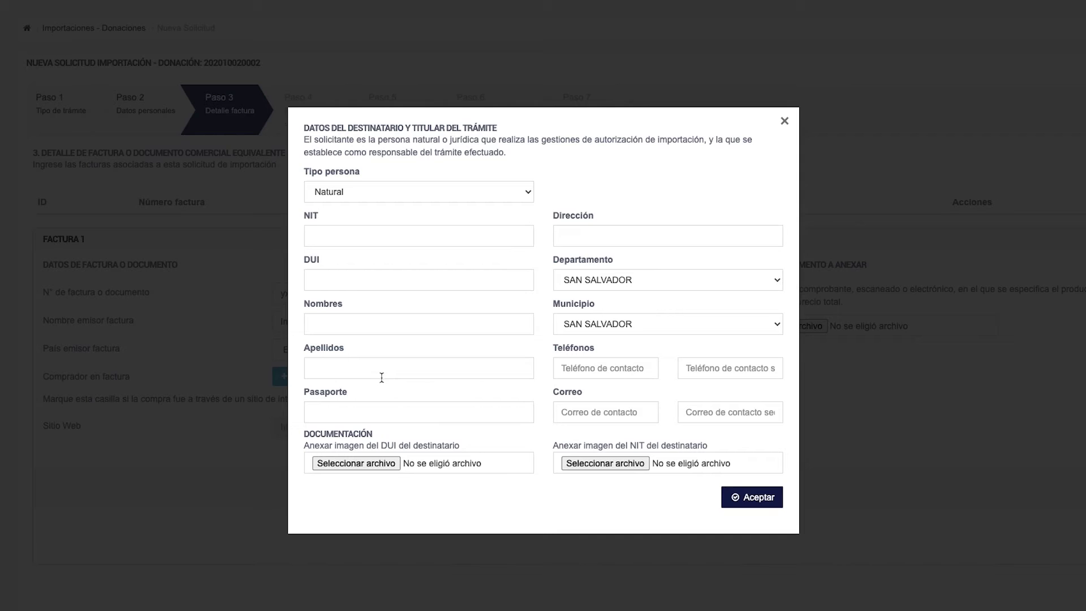
click(412, 194)
click(410, 195)
key(Escape)
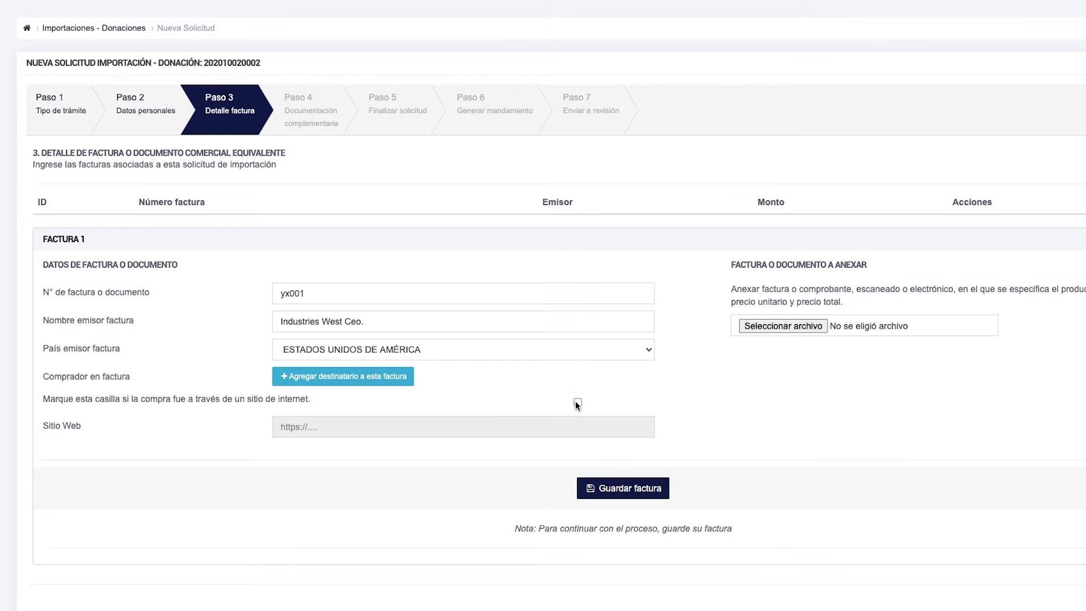
click(375, 433)
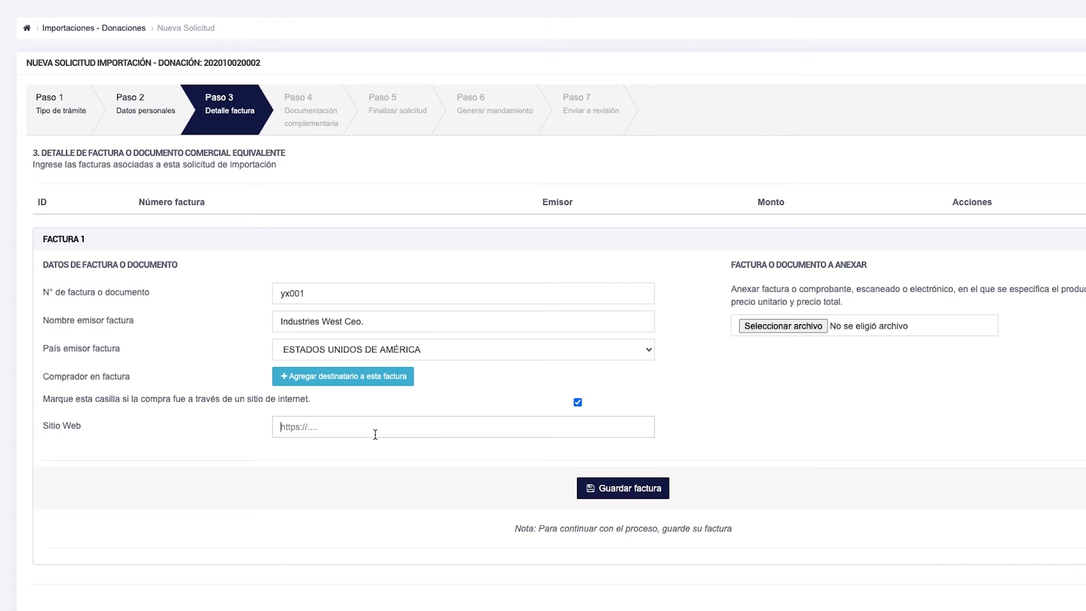
text(www.industrieswestceo.com)
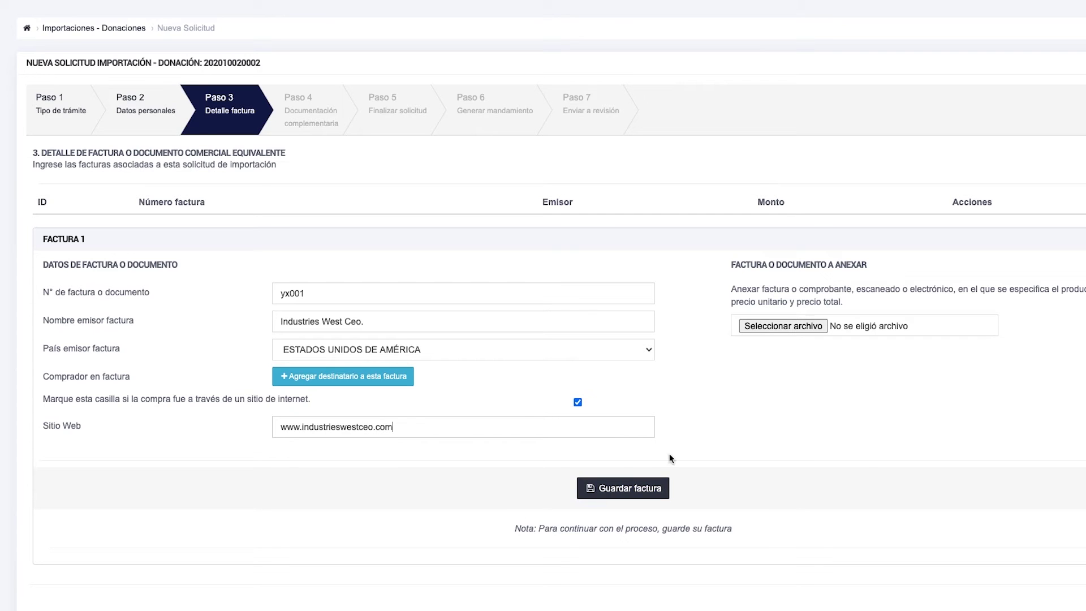
click(804, 326)
click(148, 83)
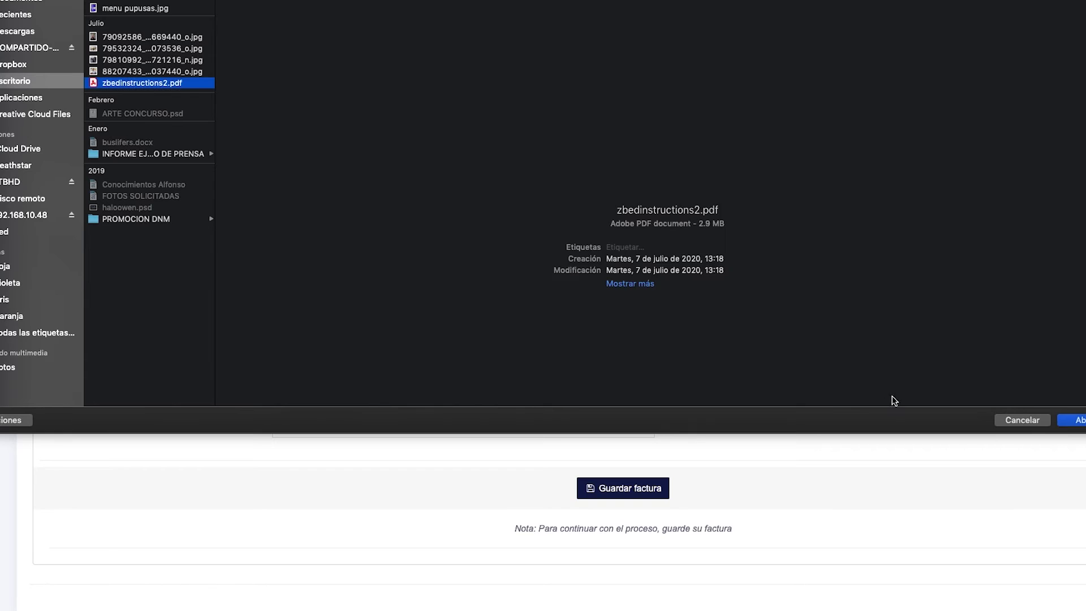
click(1071, 419)
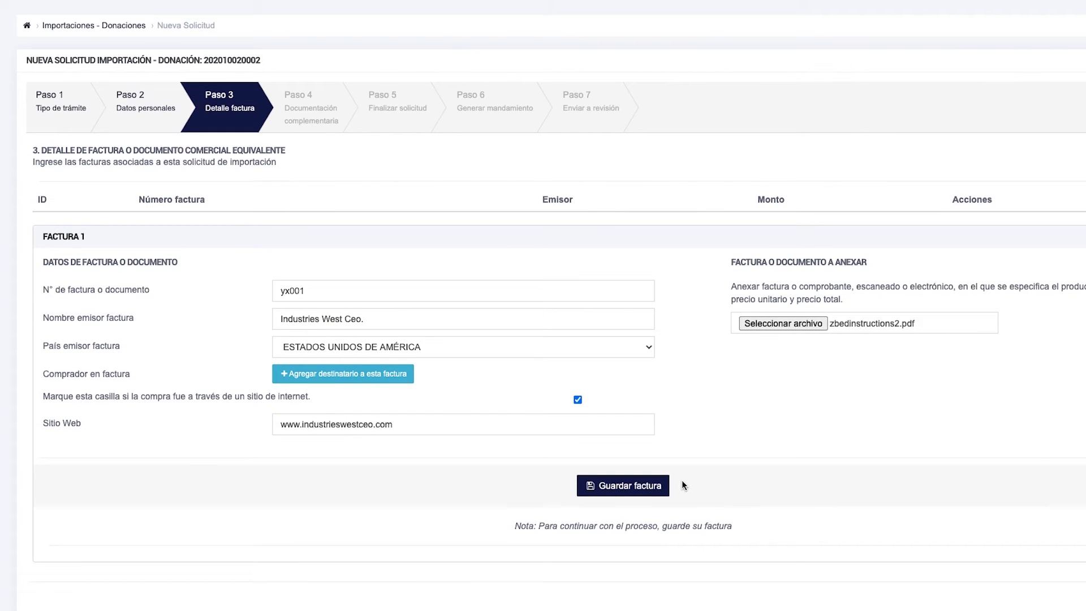
Save the invoice, dismissing the system message about required recipient fields
click(616, 490)
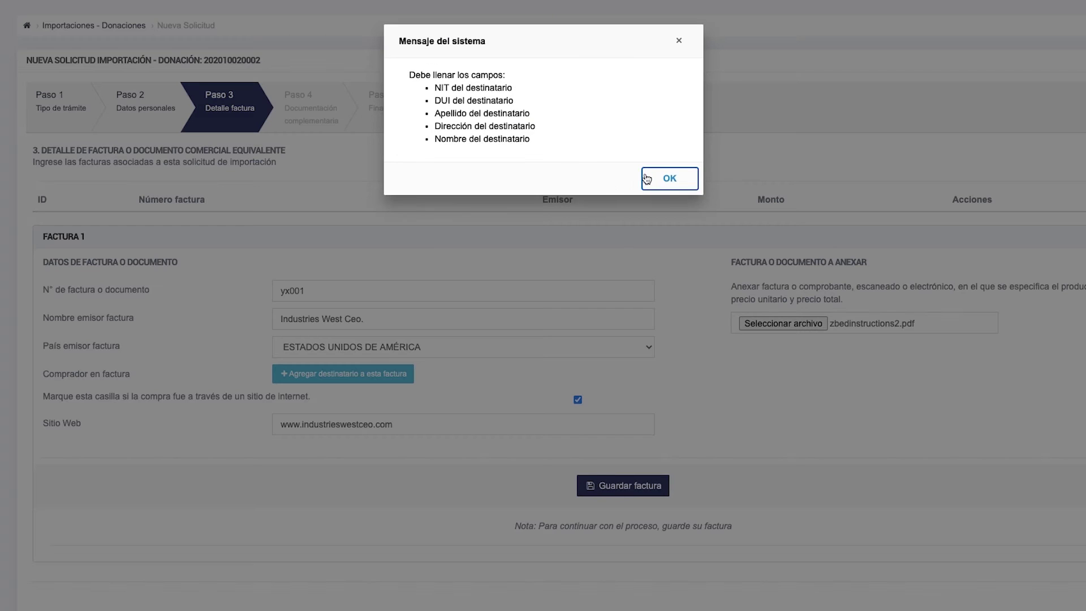
click(650, 177)
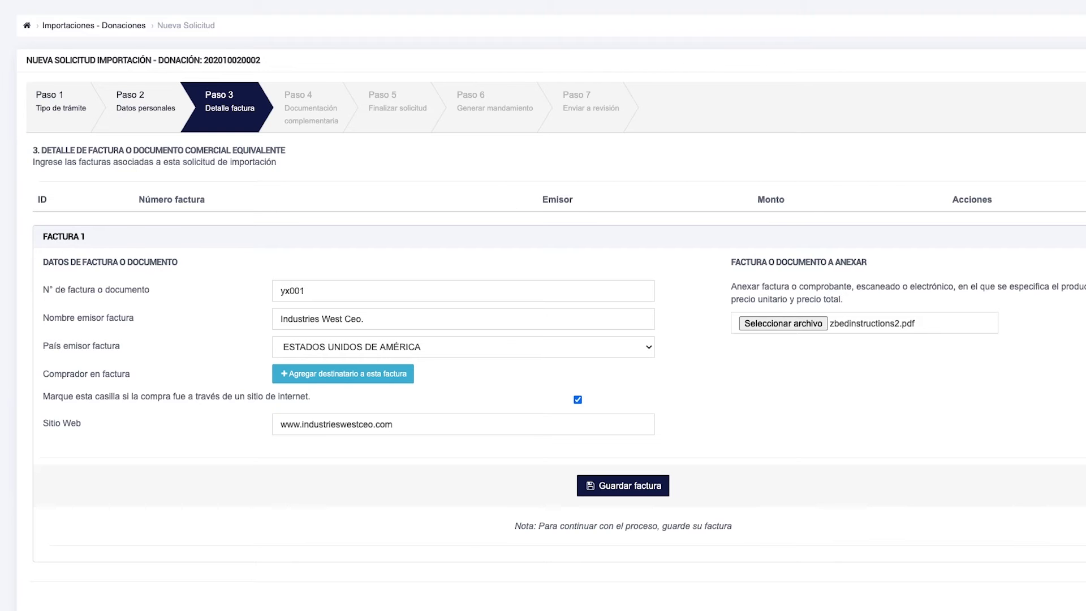
key(Return)
Add the medical device Oximetro Ceo to the invoice: presentation Caja por 1 oximetro, model code Mc001, quantity 5, unit price $25
scroll(350, 402, down, 3)
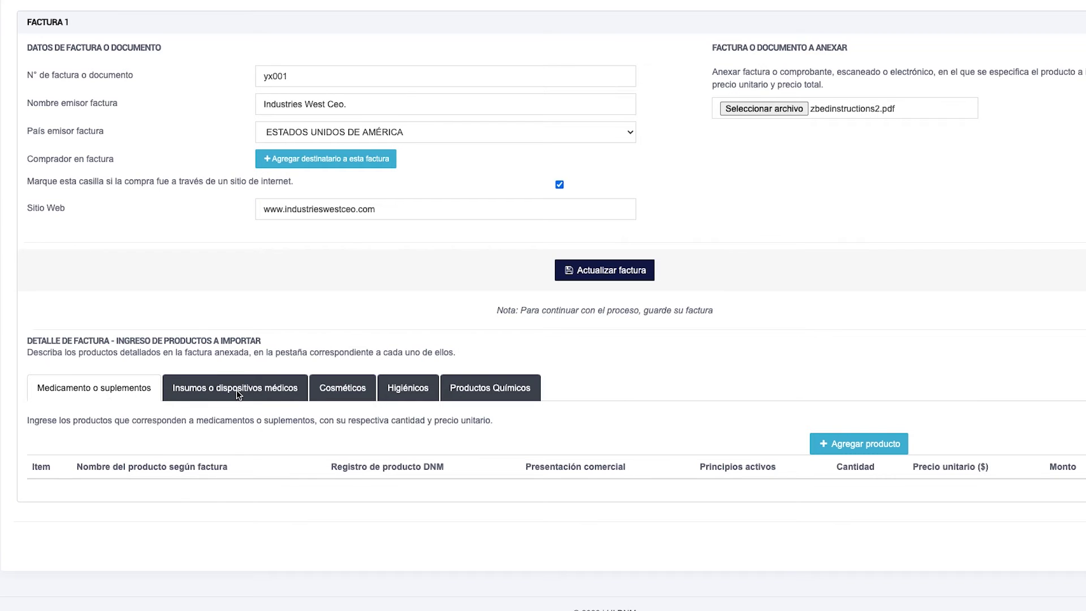
click(362, 391)
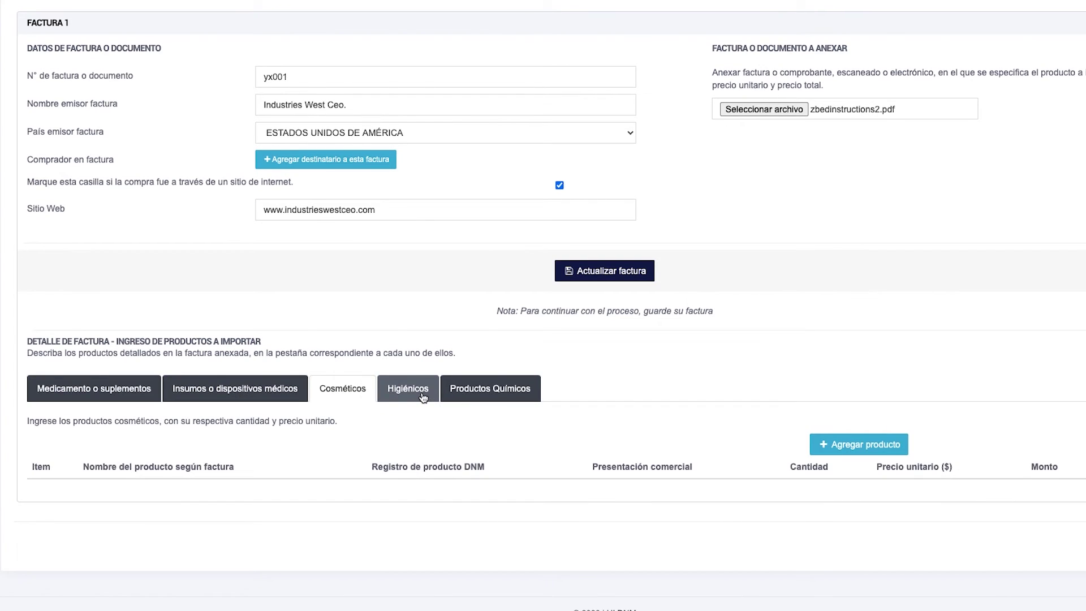
click(422, 392)
click(511, 389)
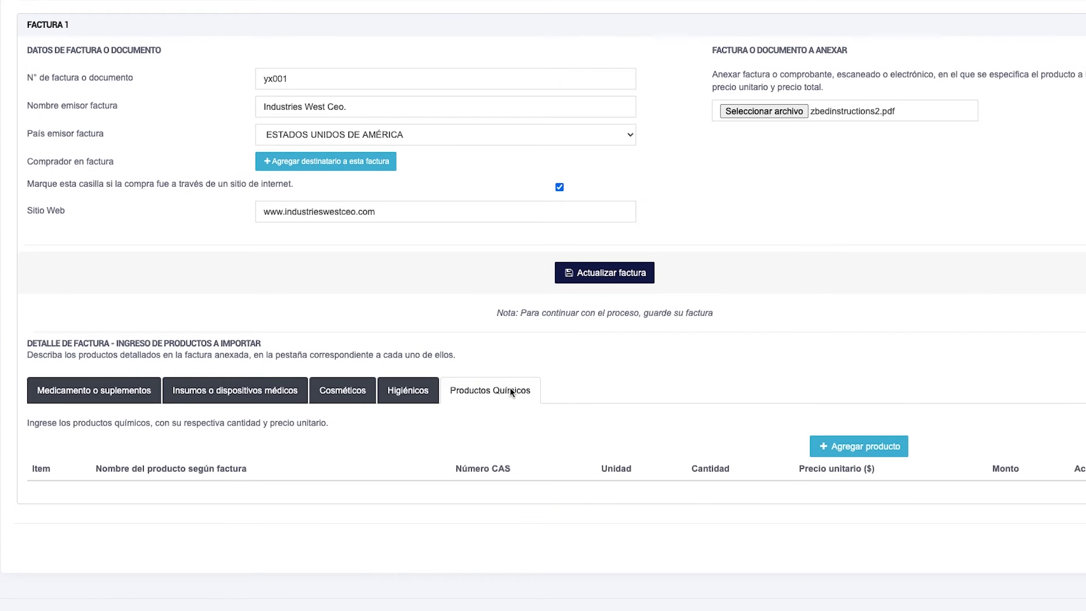
click(264, 390)
scroll(317, 432, down, 1)
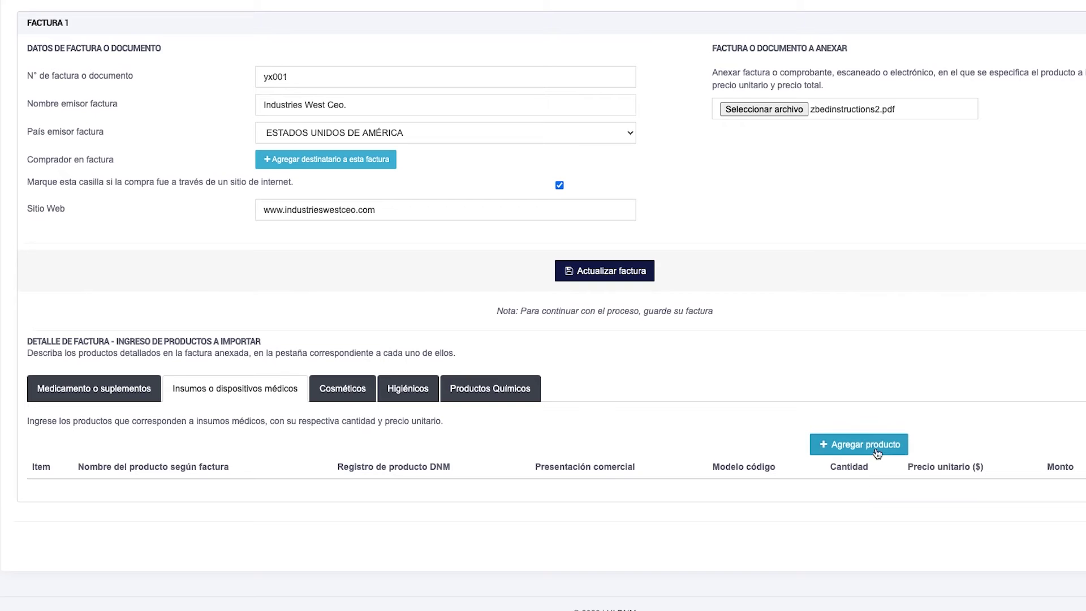
click(876, 450)
click(600, 214)
text(25Ceoxy04Mc001Oximetro de pulsoCaja por 1 oximetroIndustries CEst Ceopara uso personalImportar)
click(461, 525)
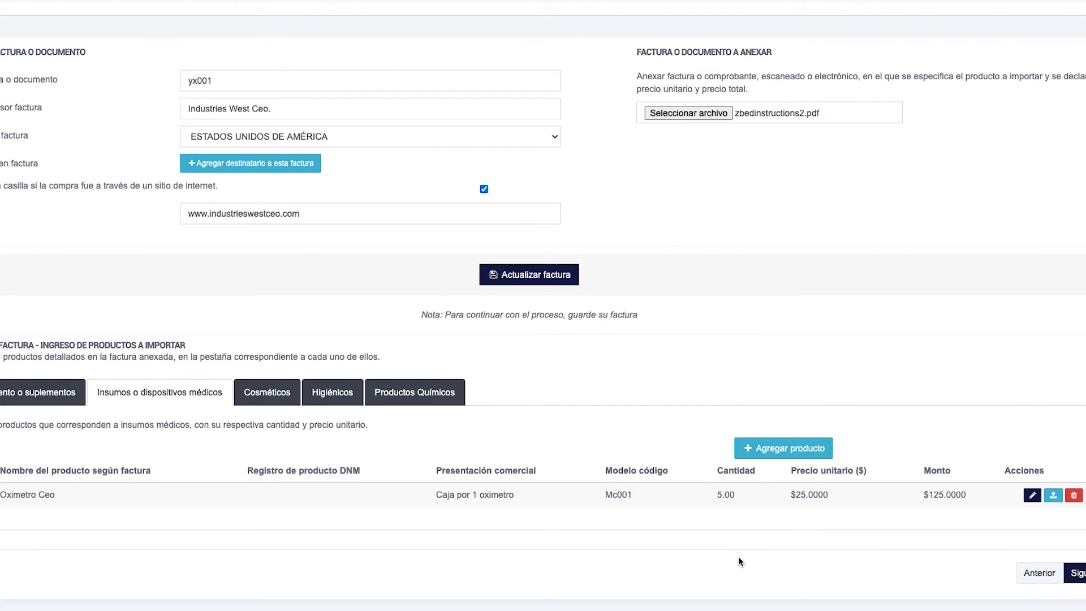
Choose DOC PRODUCTO as the document type in the product documentation of Oximetro Ceo
scroll(737, 556, down, 1)
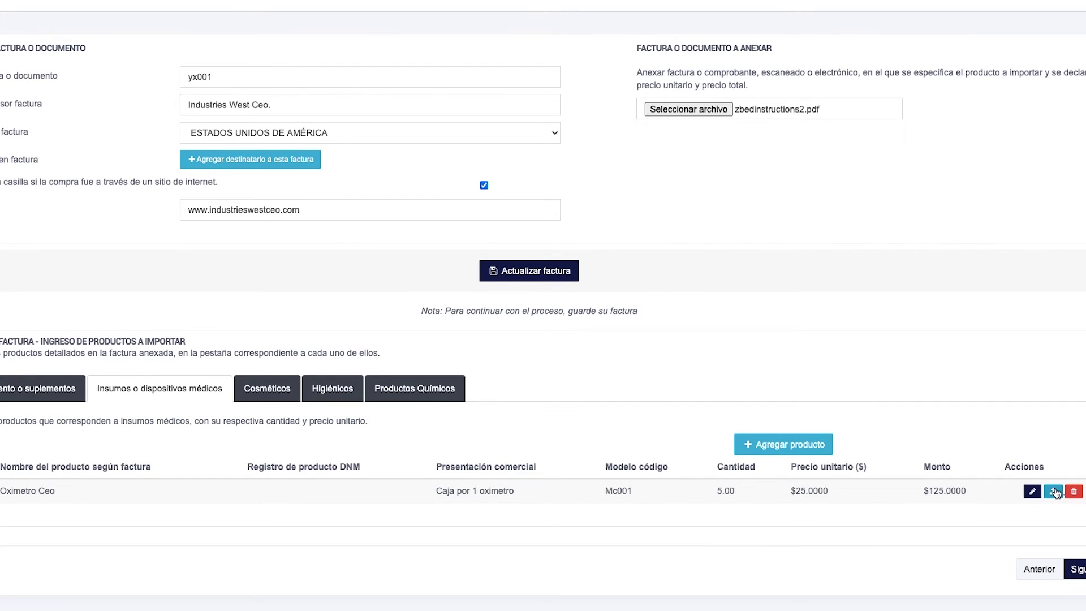
click(1053, 492)
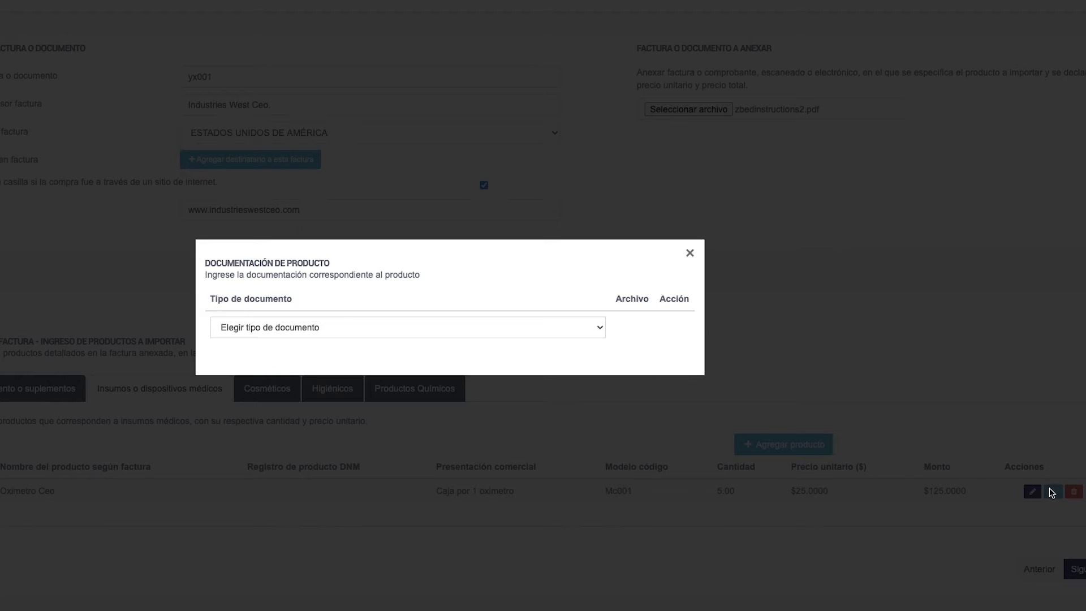
click(422, 329)
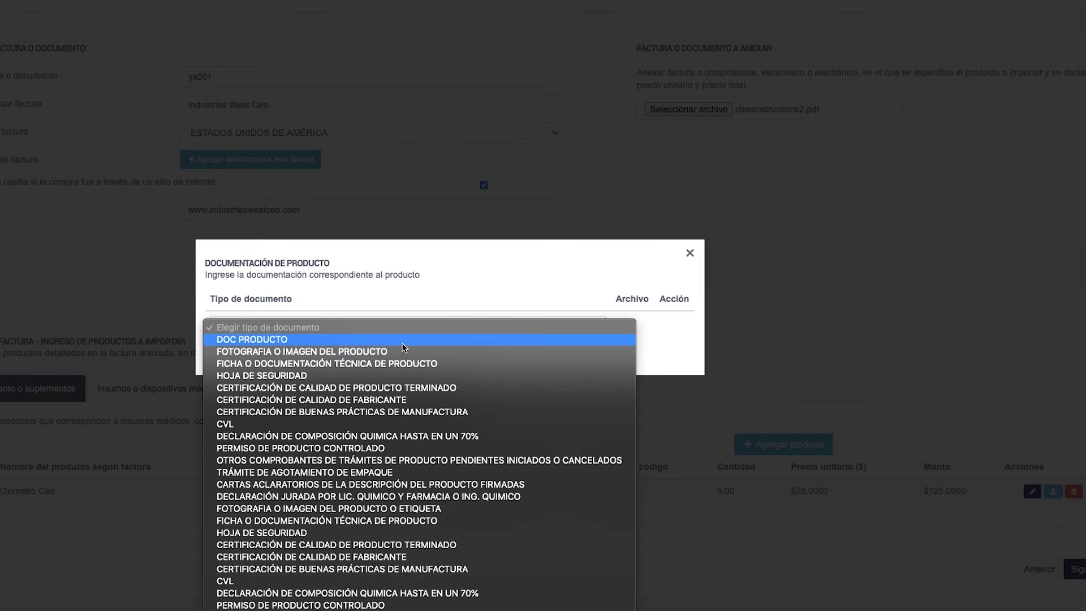
click(402, 342)
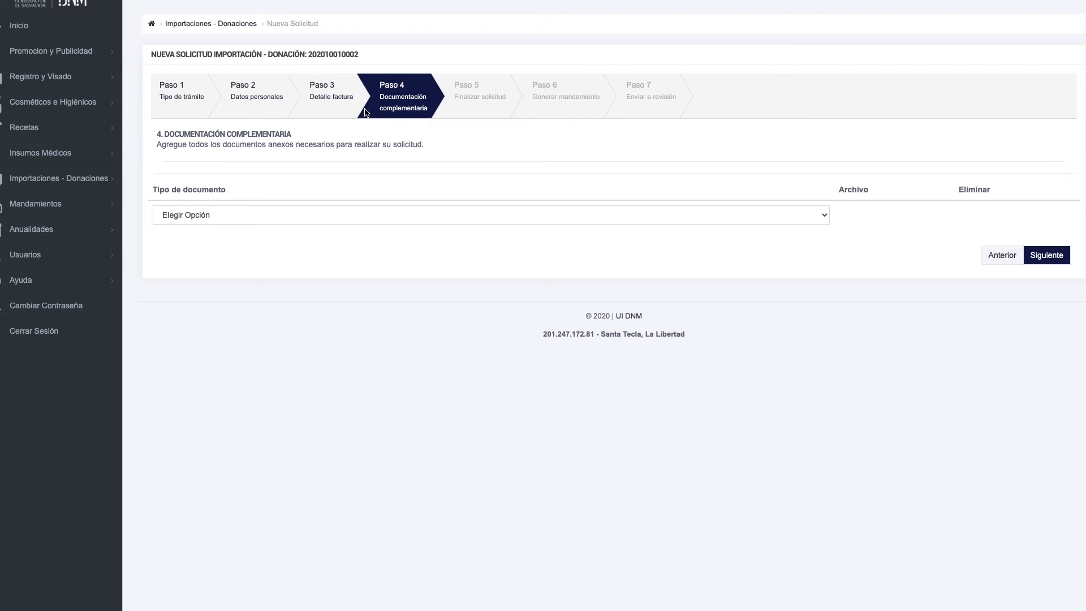
Attach zbedinstructions2.pdf to the complementary documentation as ANEXOS COMPLEMENTARIOS and as MANDAMIENTO DE PAGO
click(825, 220)
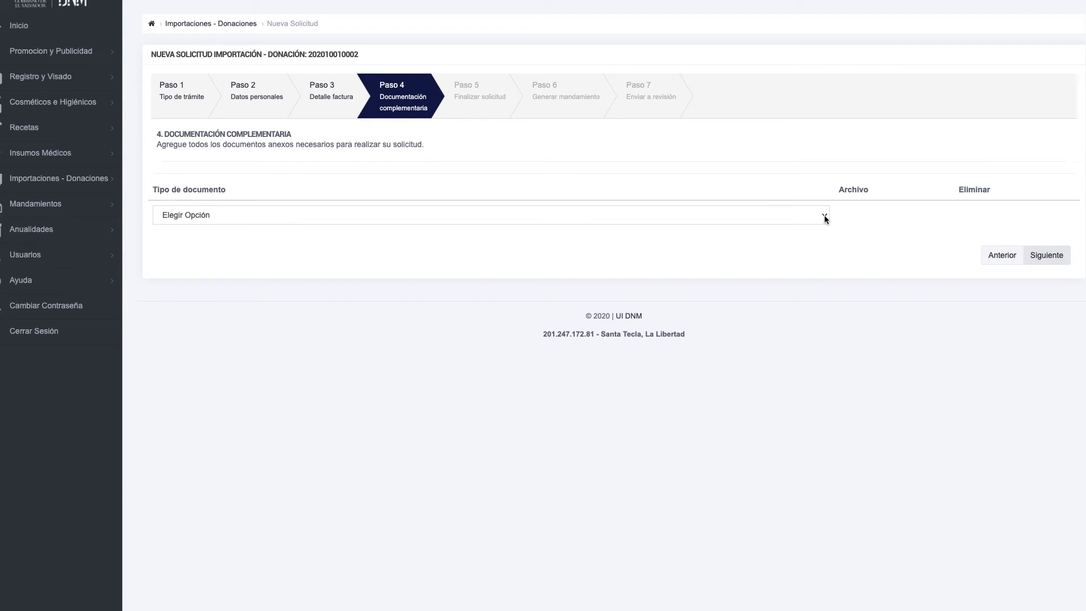
click(825, 218)
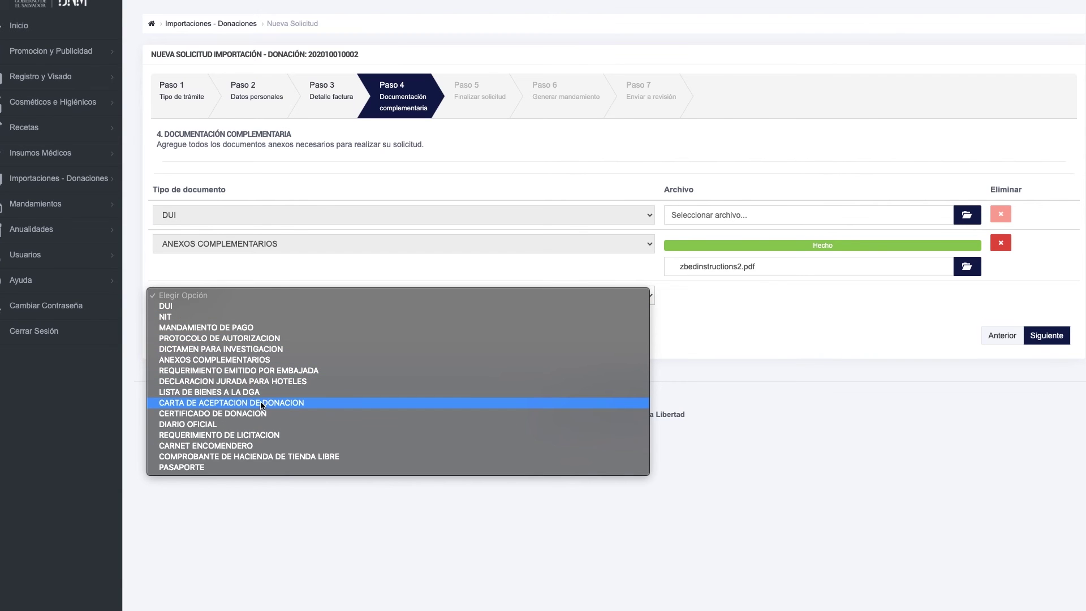
click(206, 327)
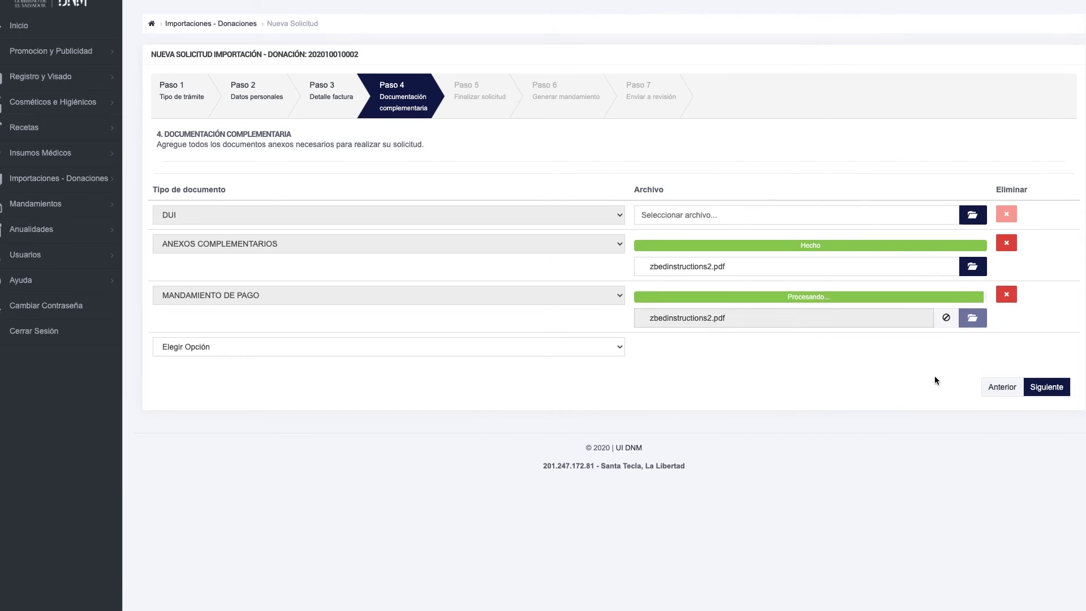
Attach zbedinstructions2.pdf as another ANEXOS COMPLEMENTARIOS document and proceed to finalizing the request
click(649, 347)
click(226, 410)
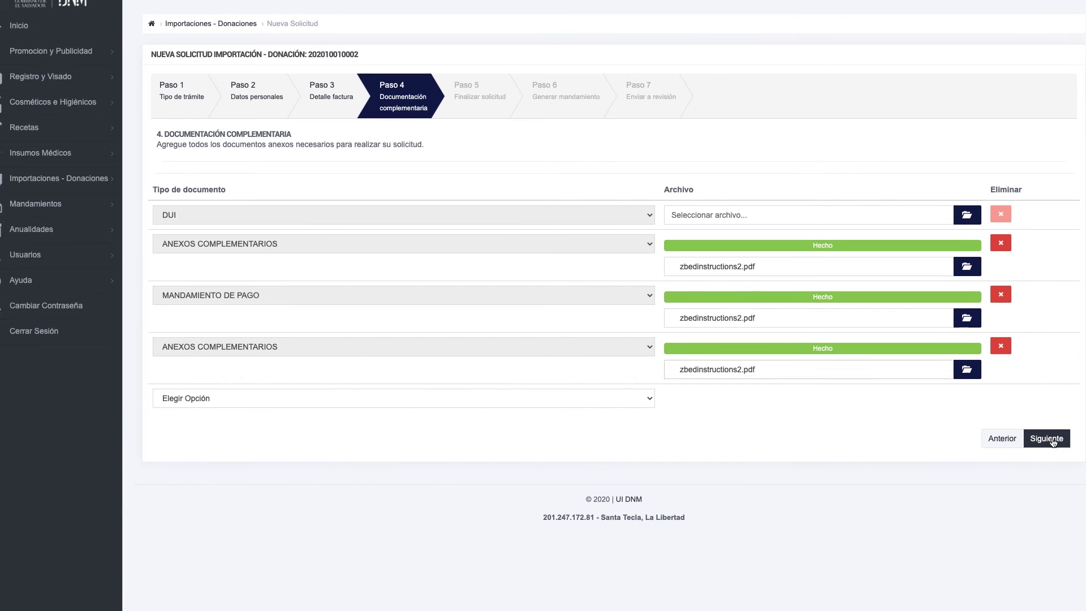
click(1046, 439)
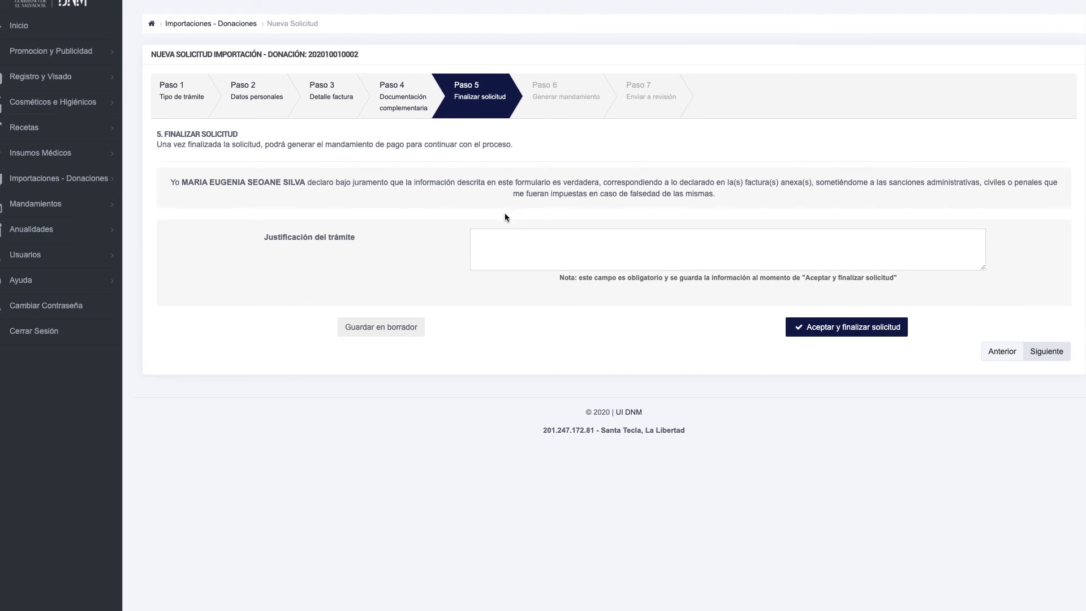
Enter the procedure's justification "Importación de oximetro para uso personal y familiar.", finalize the request and continue to the payment order
click(546, 235)
text(Importacion)
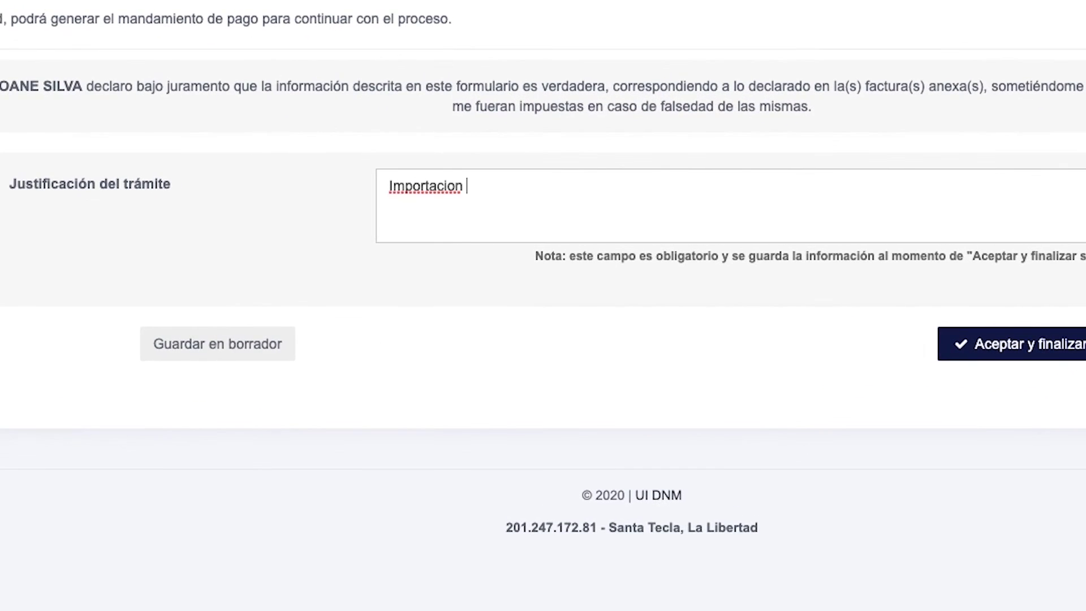
key(BackSpace)
key(BackSpace)
key(BackSpace)
key(BackSpace)
text(ión de O)
key(BackSpace)
text(oximetor para)
key(BackSpace)
key(BackSpace)
key(BackSpace)
key(BackSpace)
key(BackSpace)
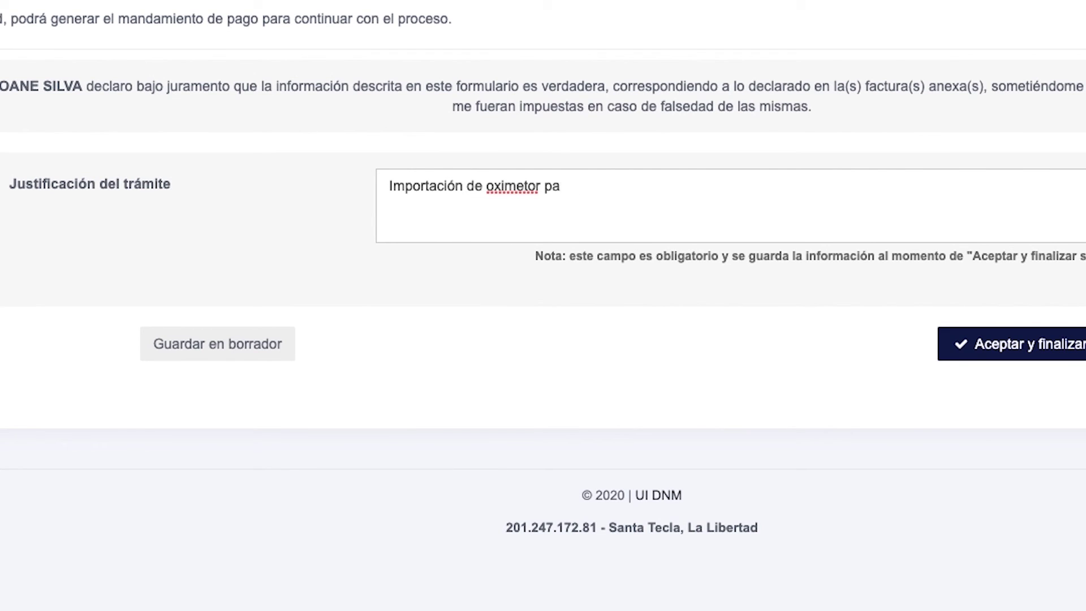
key(BackSpace)
key(BackSpace)
text(ro para uso persona)
text(l y)
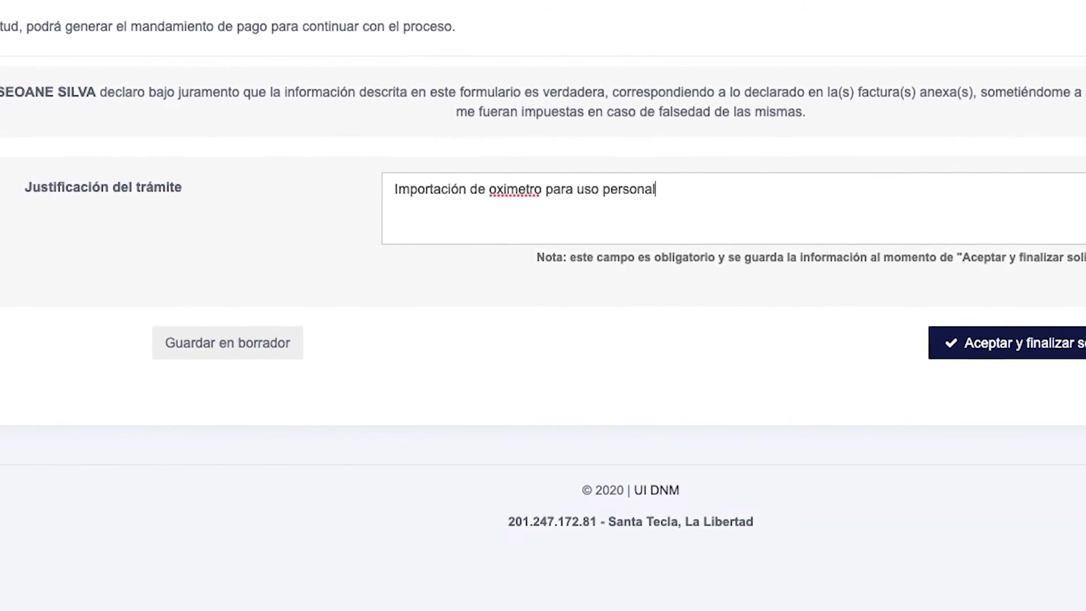
text( familiar.)
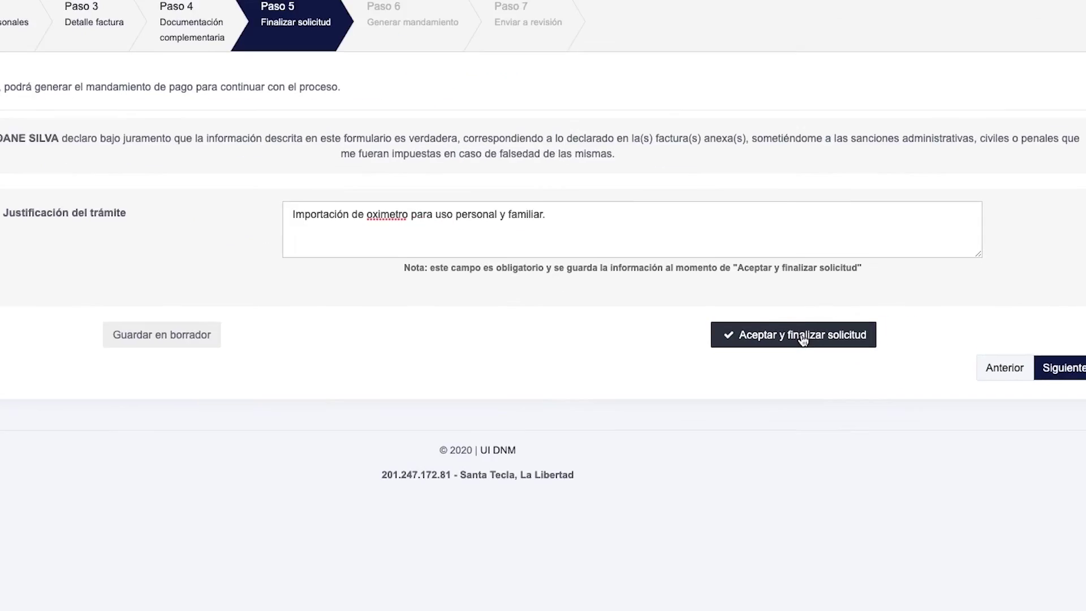
click(852, 329)
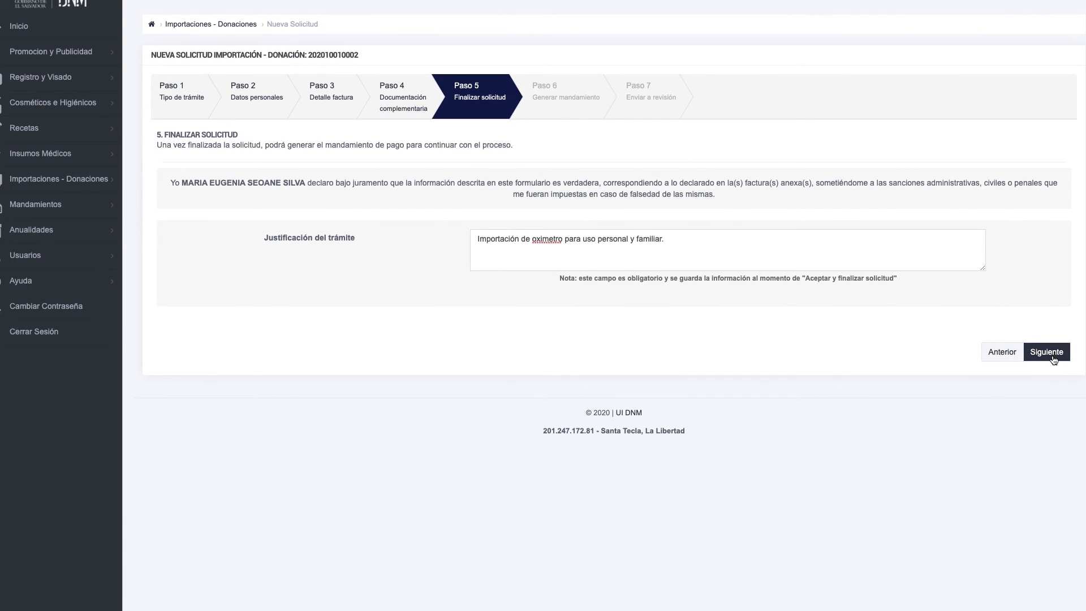
click(1052, 355)
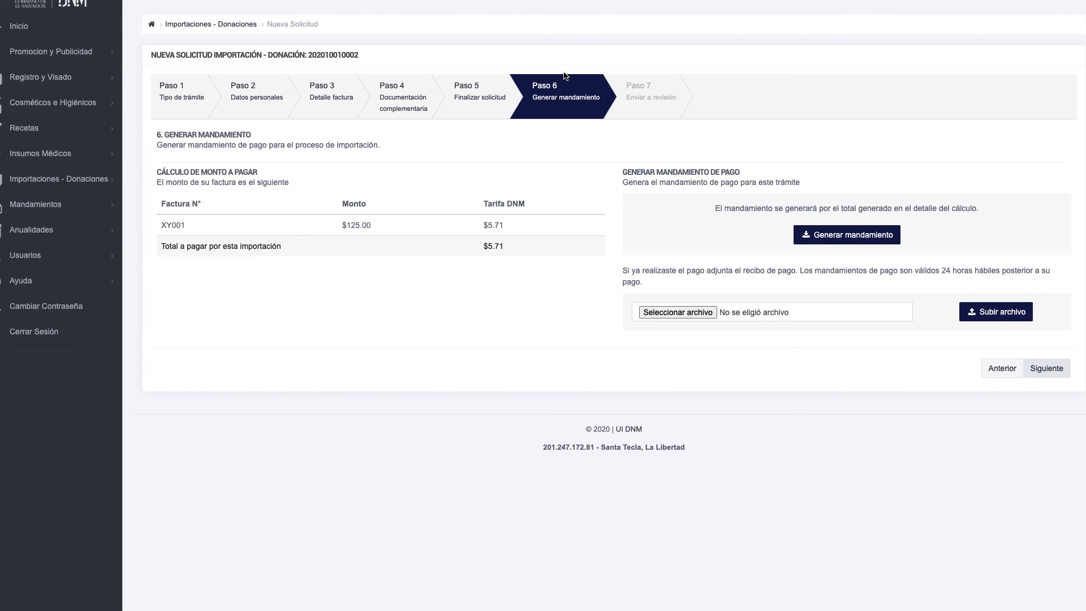
Generate the payment order for the import, then select the payment receipt file and upload it
click(873, 242)
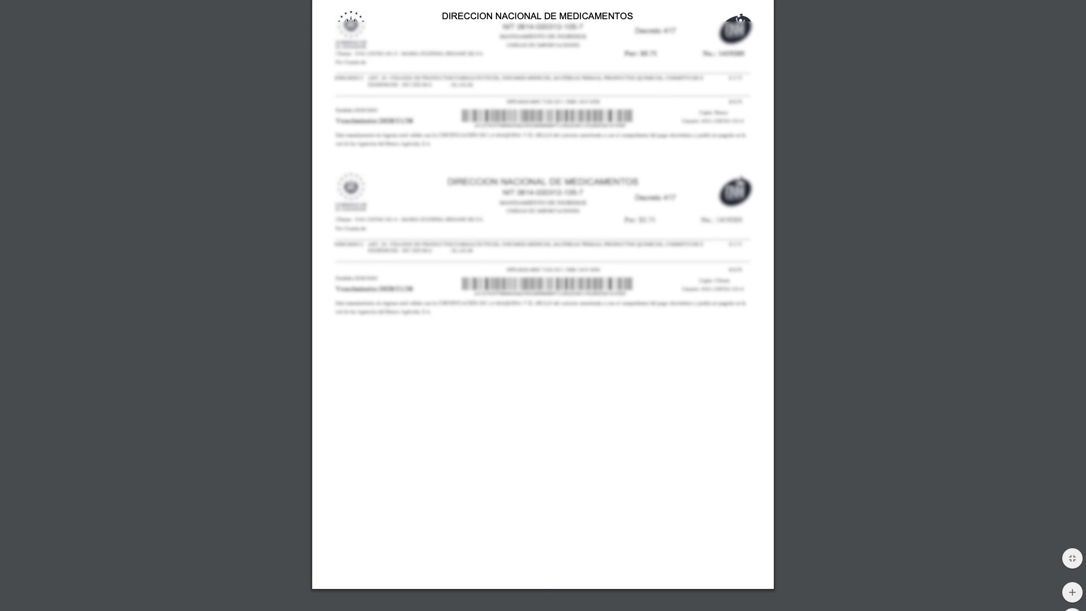
key(Escape)
click(686, 313)
click(188, 140)
click(1022, 371)
click(1017, 311)
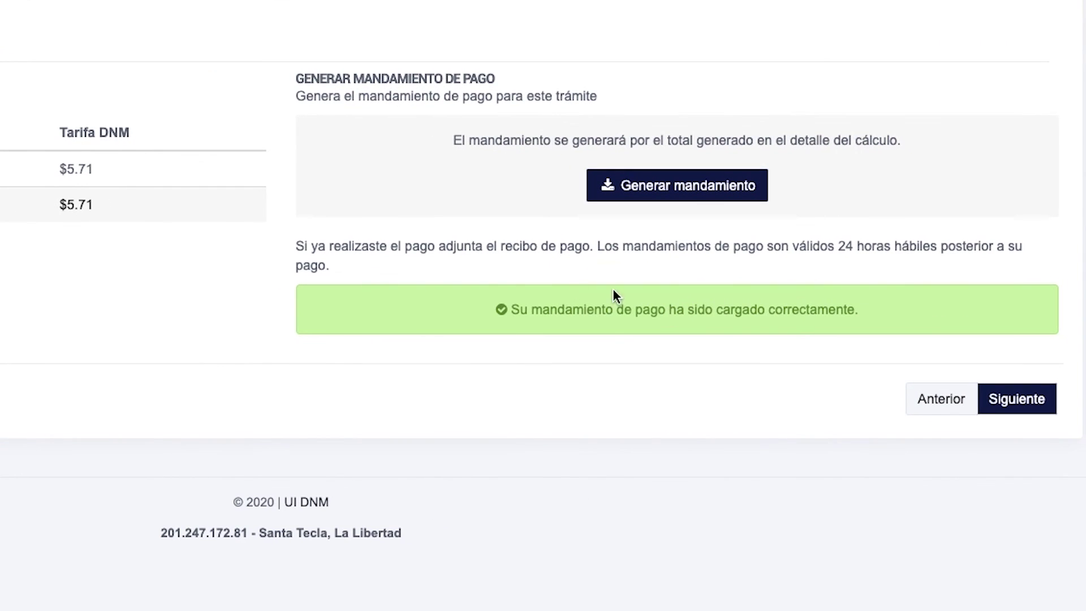
Proceed to the review stage and submit the import request to the DNM
click(1017, 398)
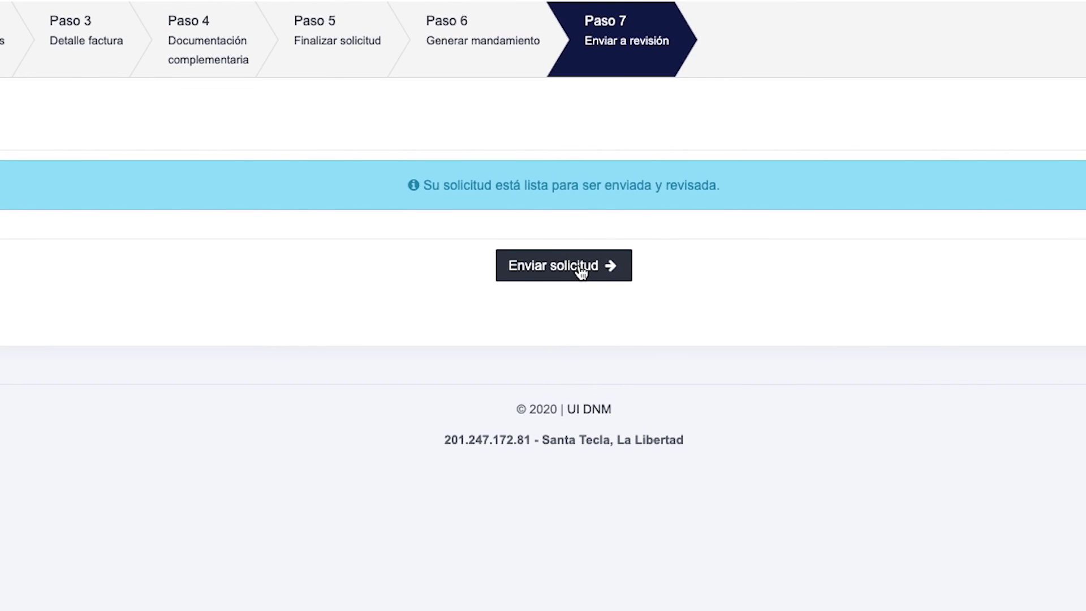
click(579, 268)
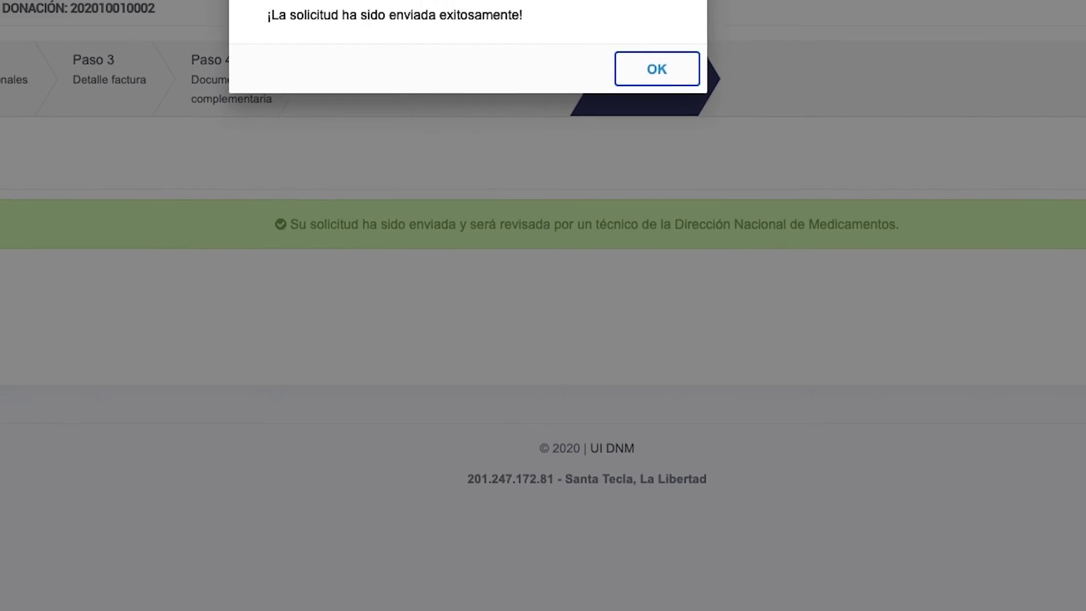